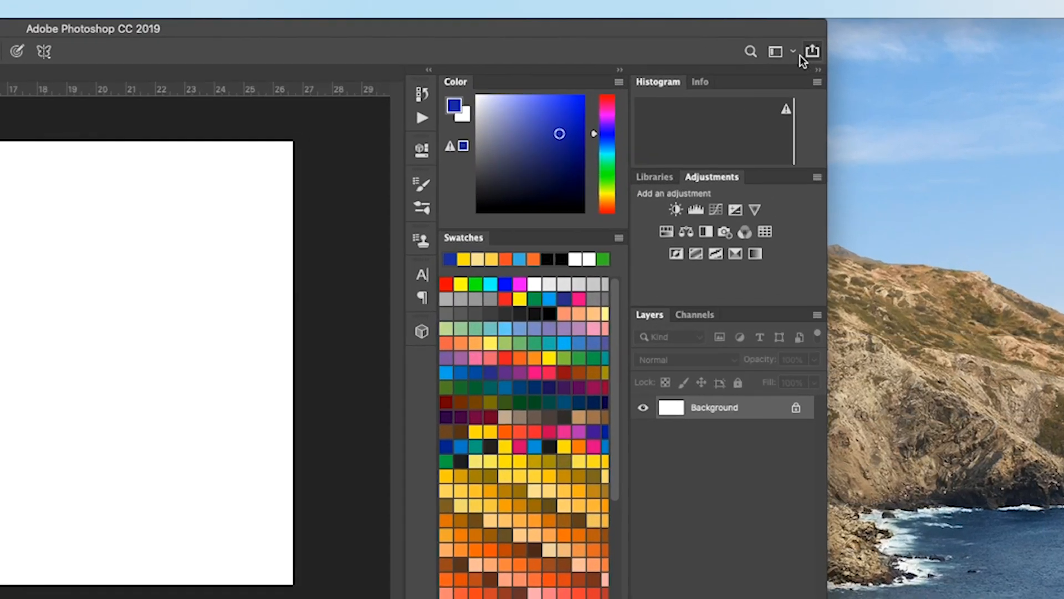
- Switch the workspace to Essentials and back to Motion
click(849, 28)
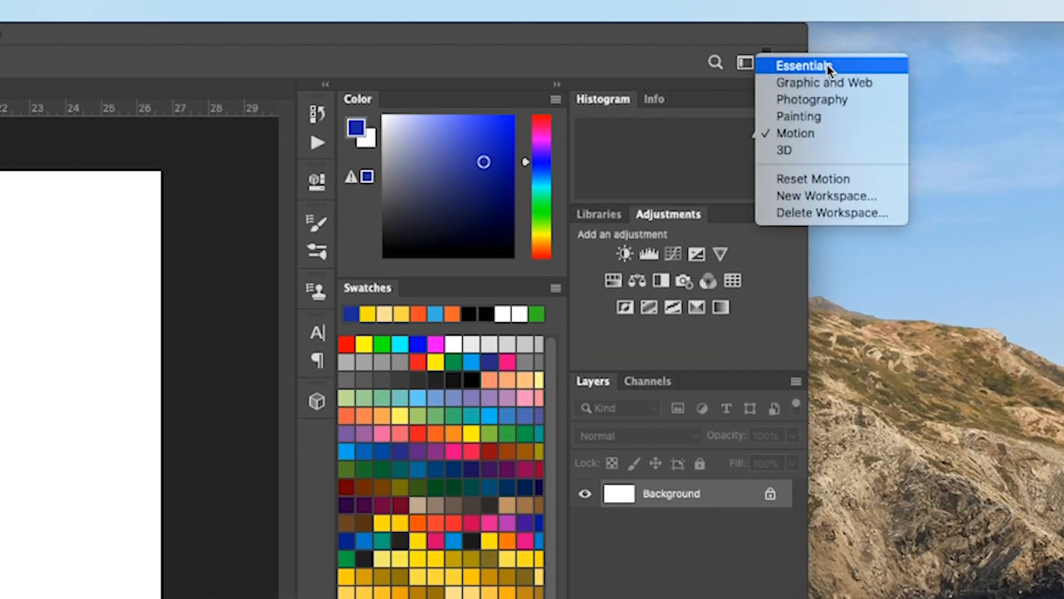
click(826, 65)
click(766, 63)
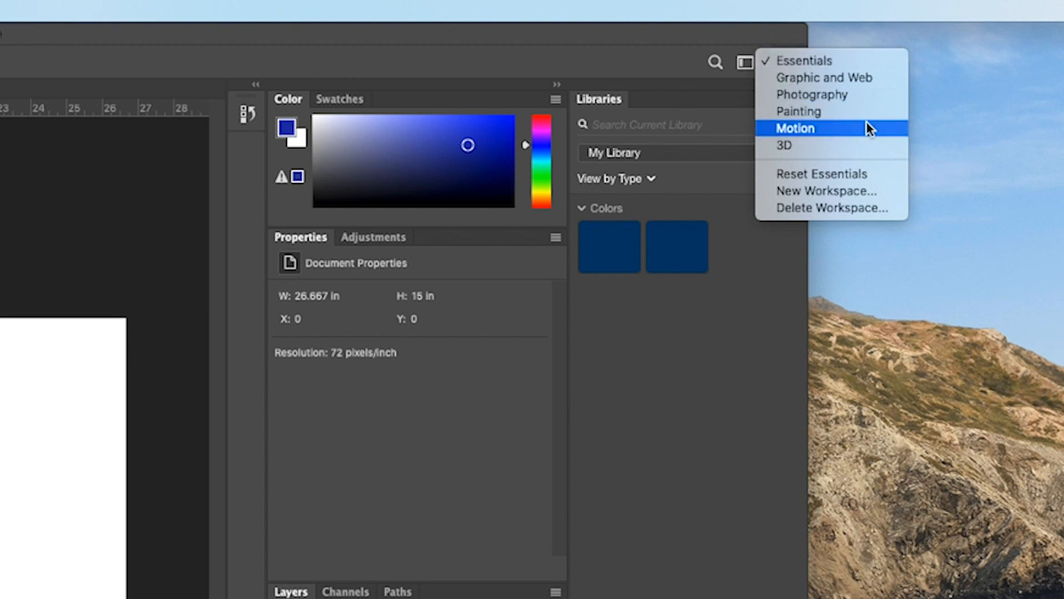
click(807, 128)
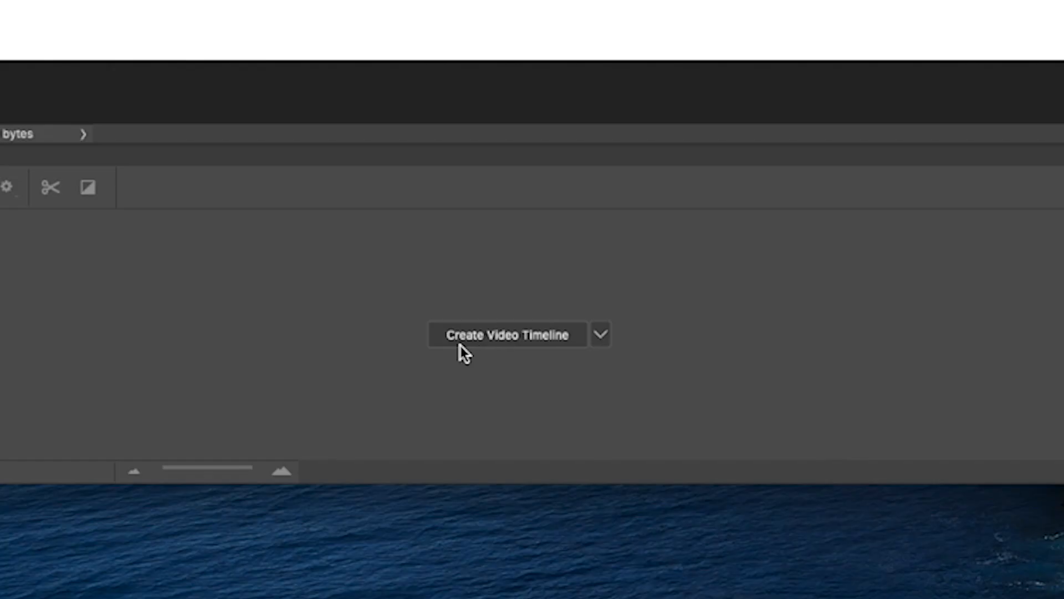
- Create a video timeline for the blank document instead of a frame animation
click(603, 339)
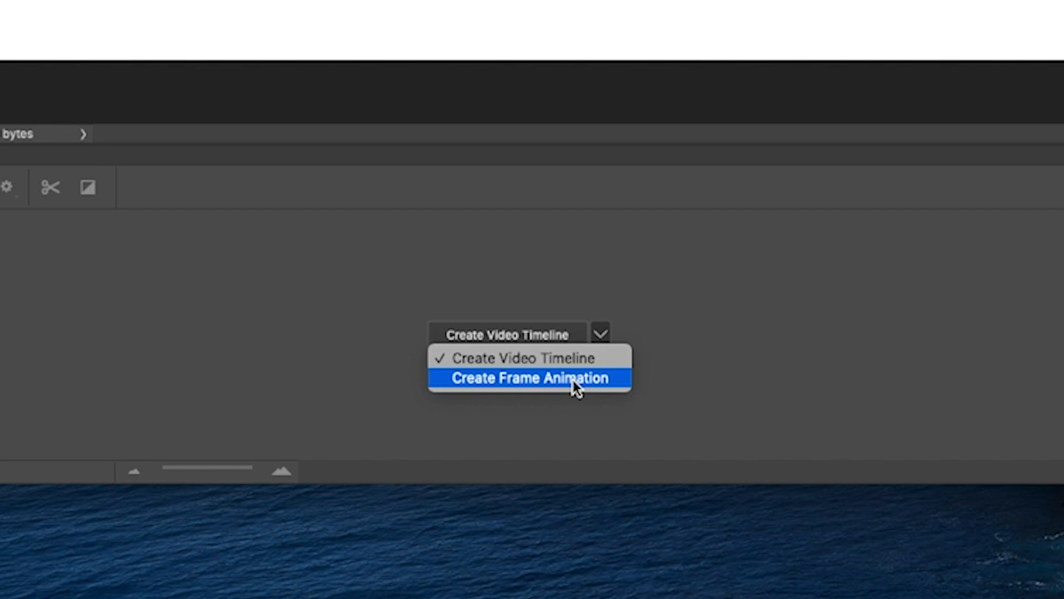
click(560, 359)
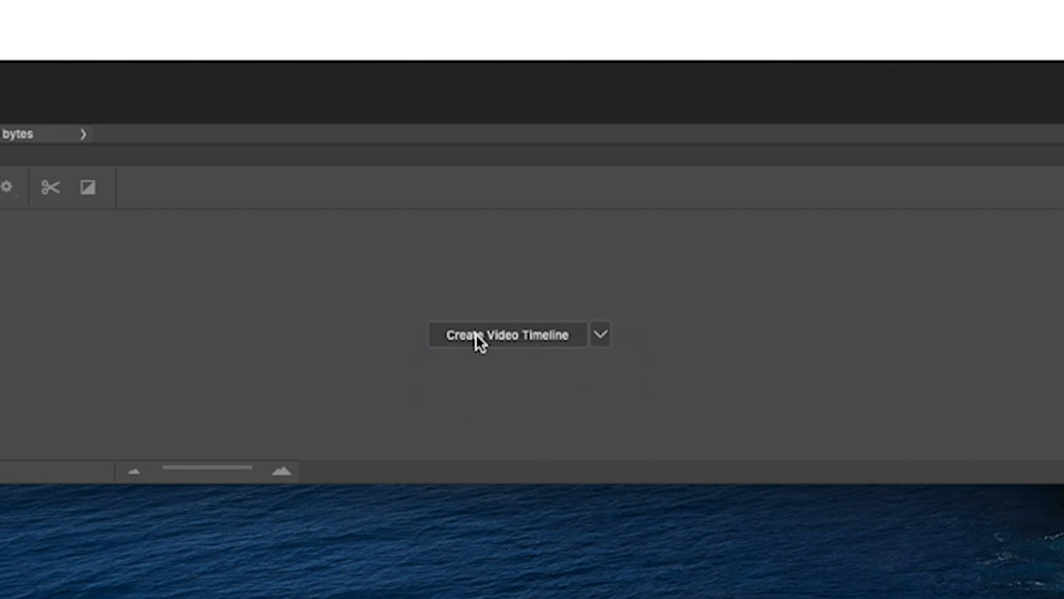
click(501, 341)
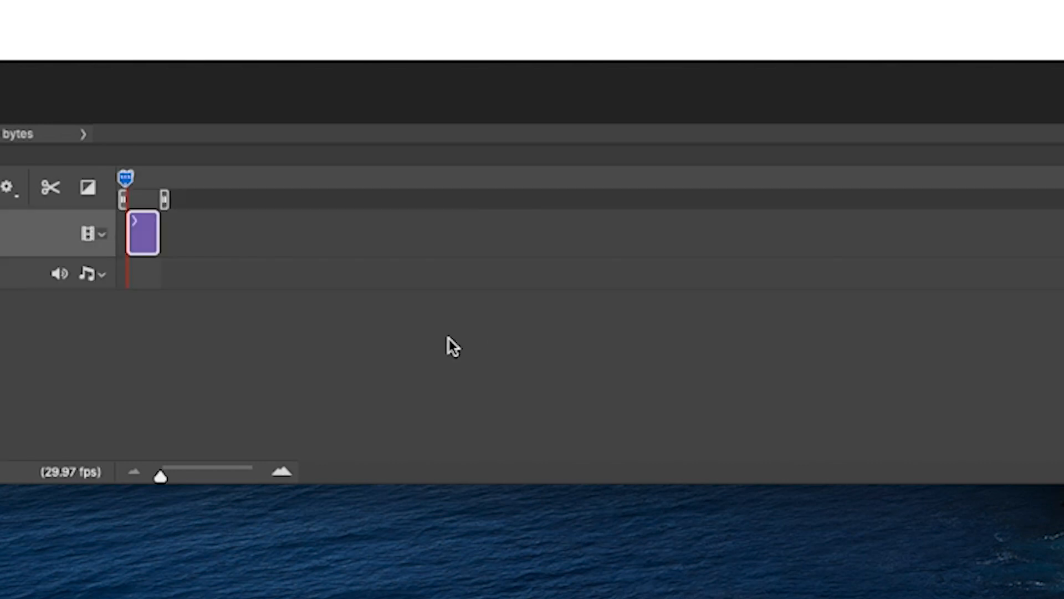
drag(175, 476, 184, 475)
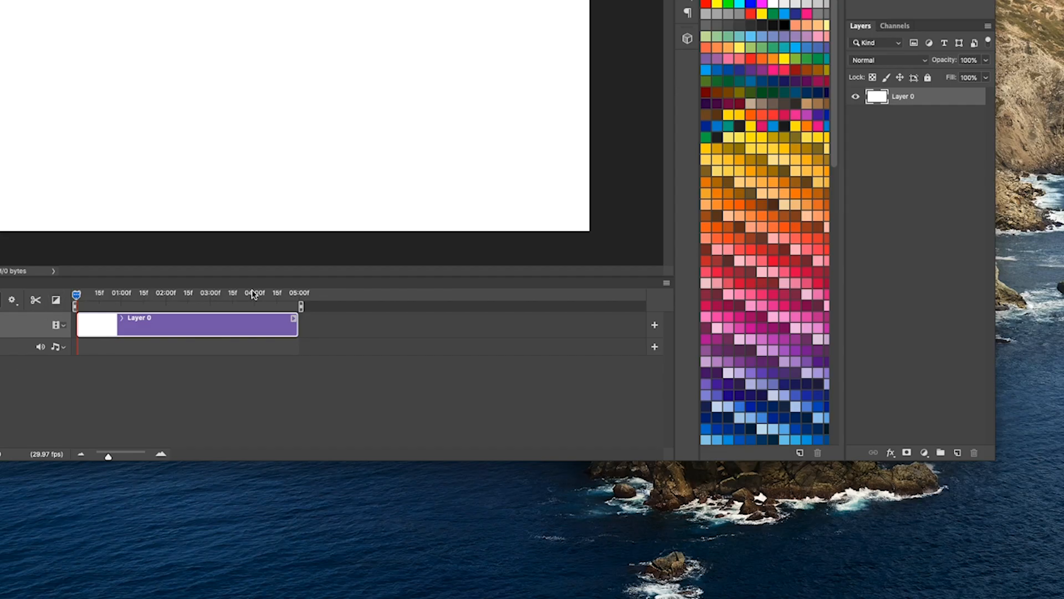
- Set the timeline frame rate to 12 fps
click(667, 282)
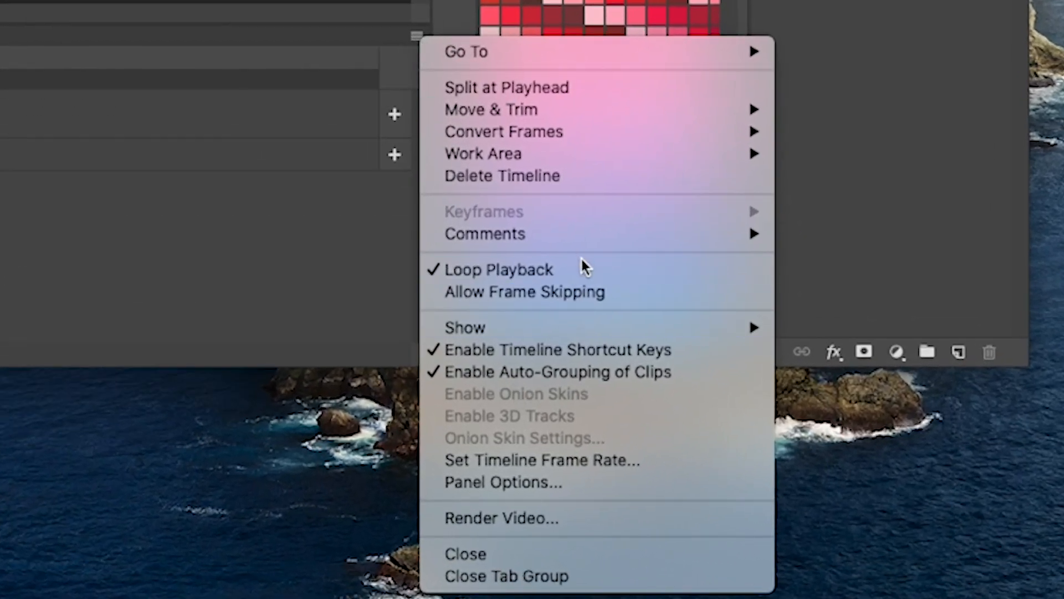
click(581, 459)
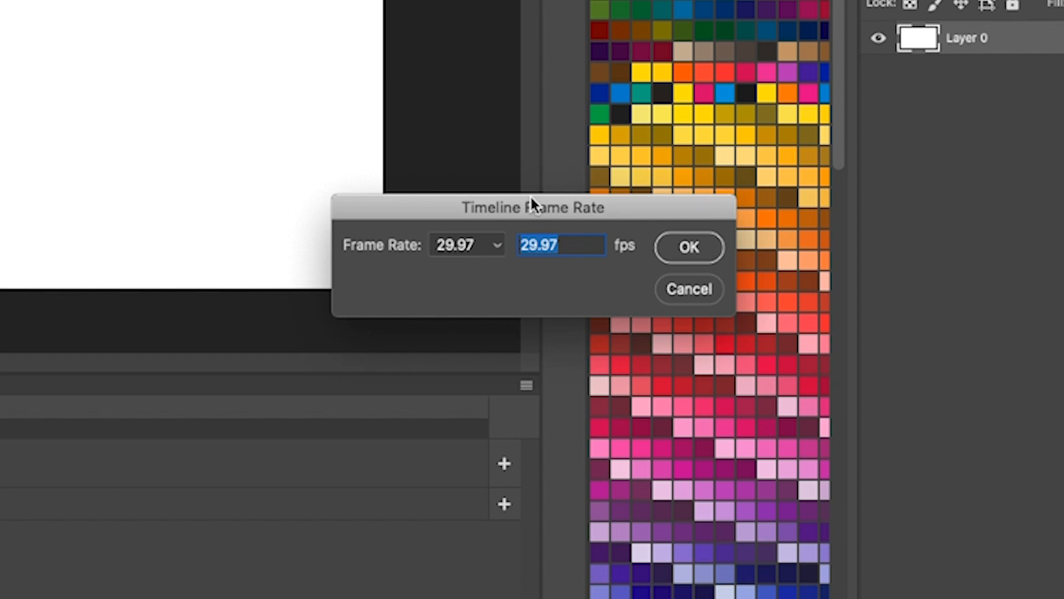
click(491, 251)
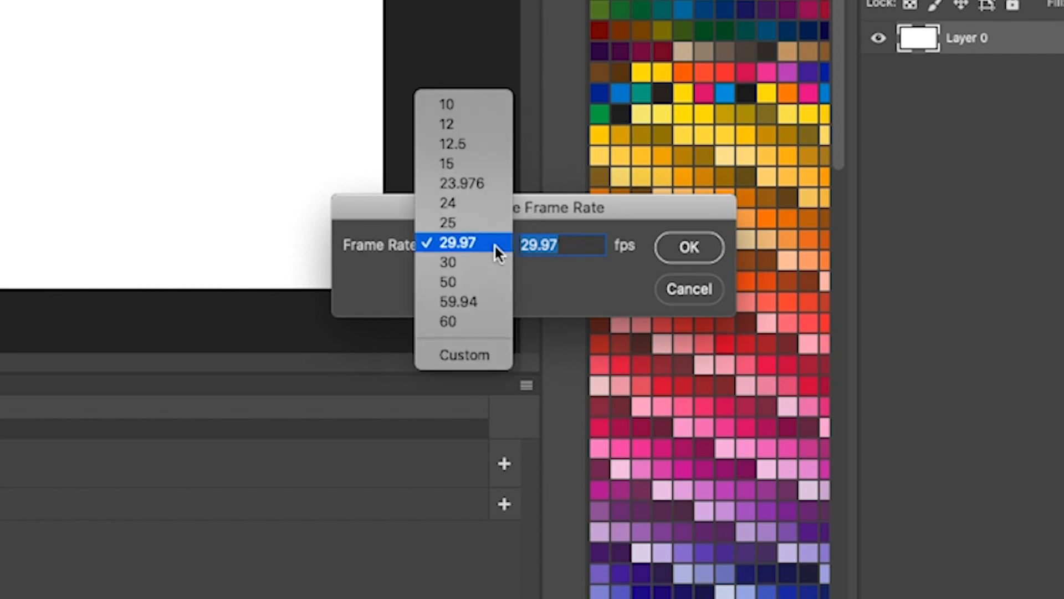
click(481, 123)
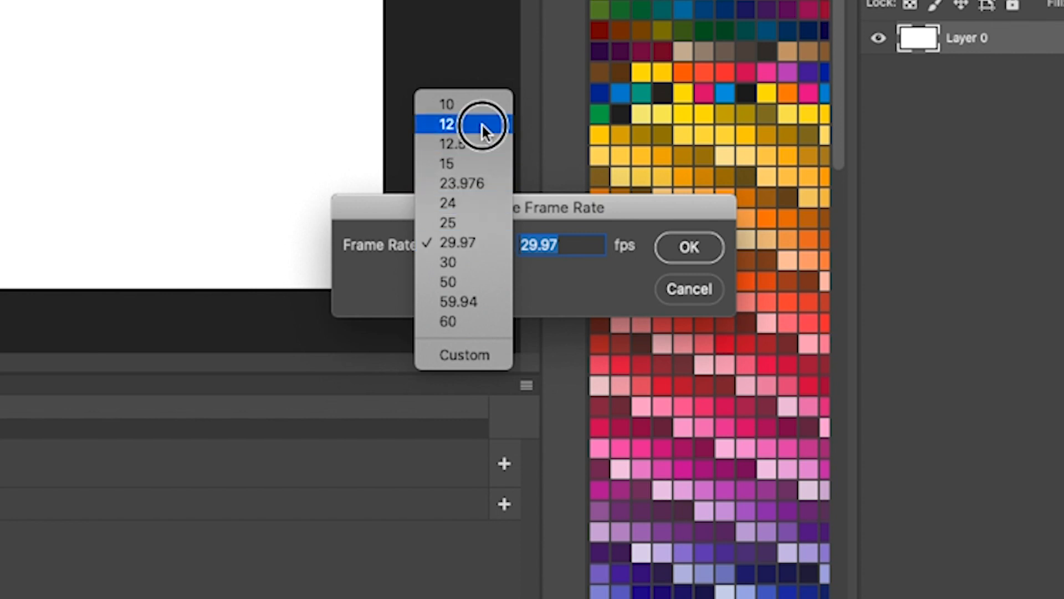
click(689, 247)
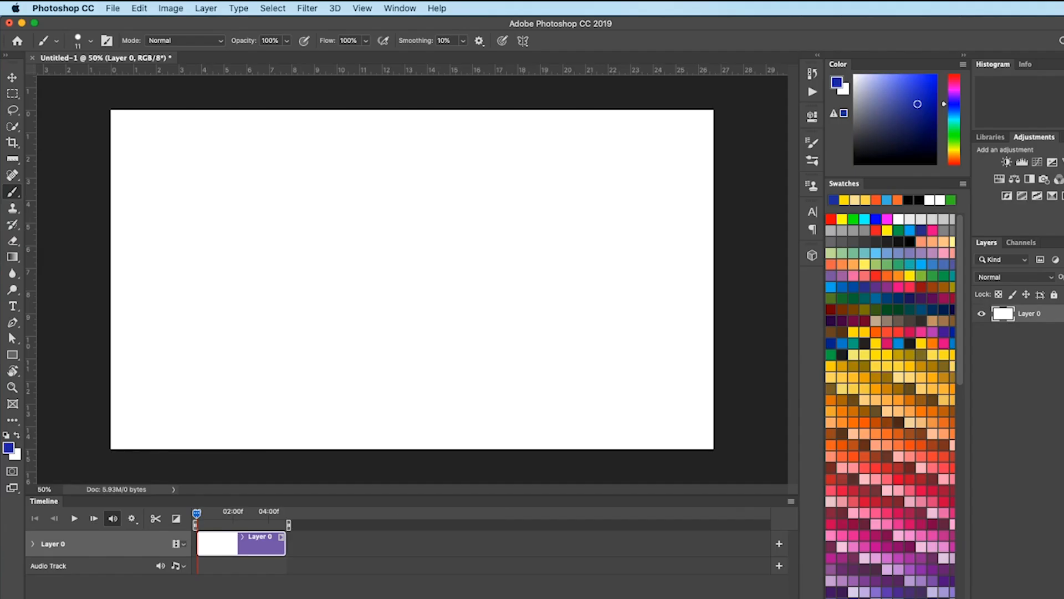
- Scrub the playhead to frame 6 and check whether the timeline shortcut keys are enabled
drag(180, 598, 201, 598)
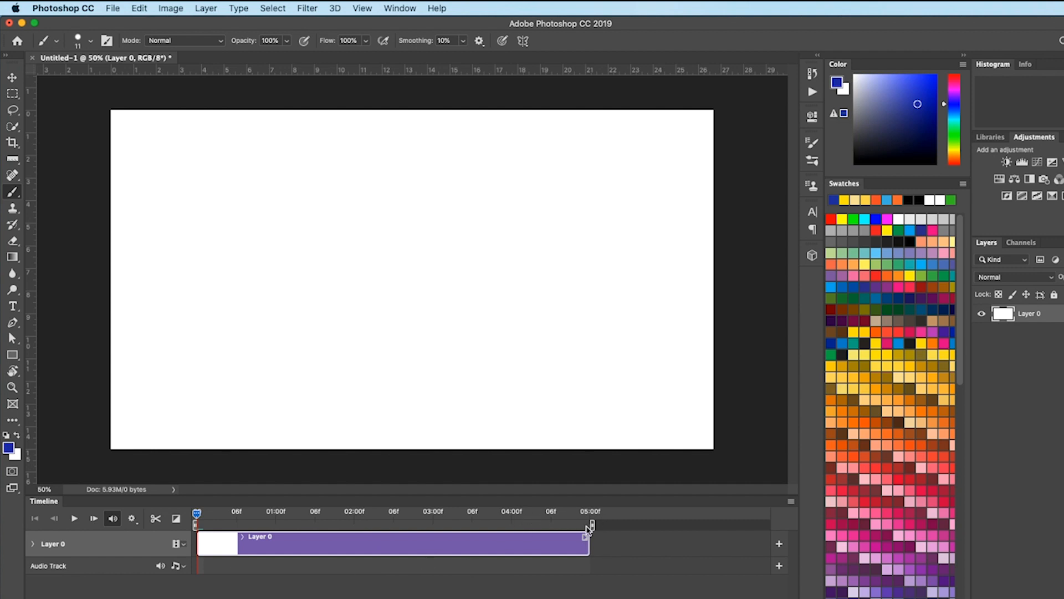
drag(197, 513, 235, 518)
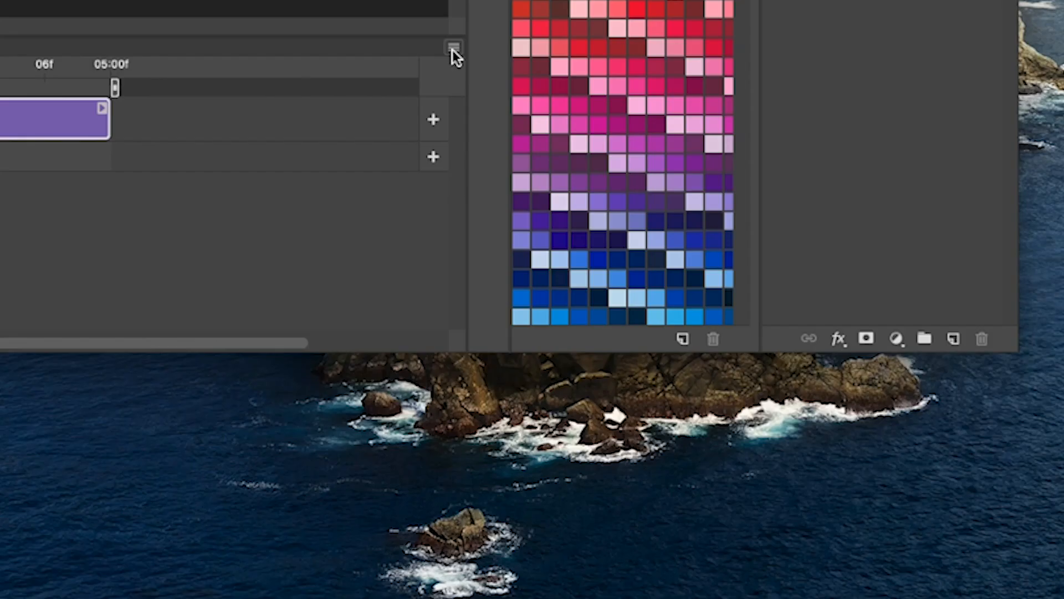
click(792, 502)
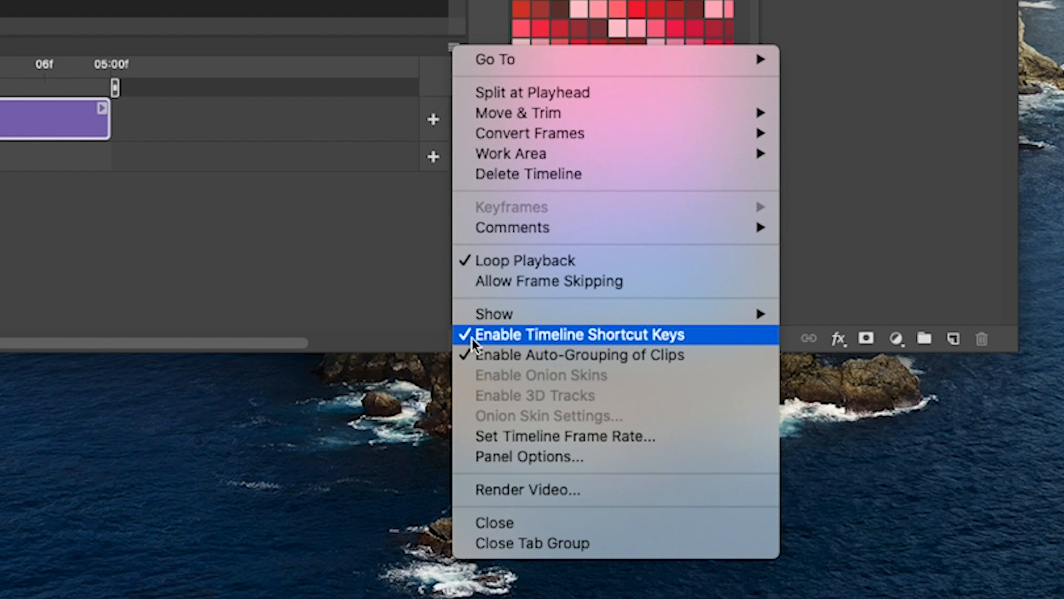
click(250, 276)
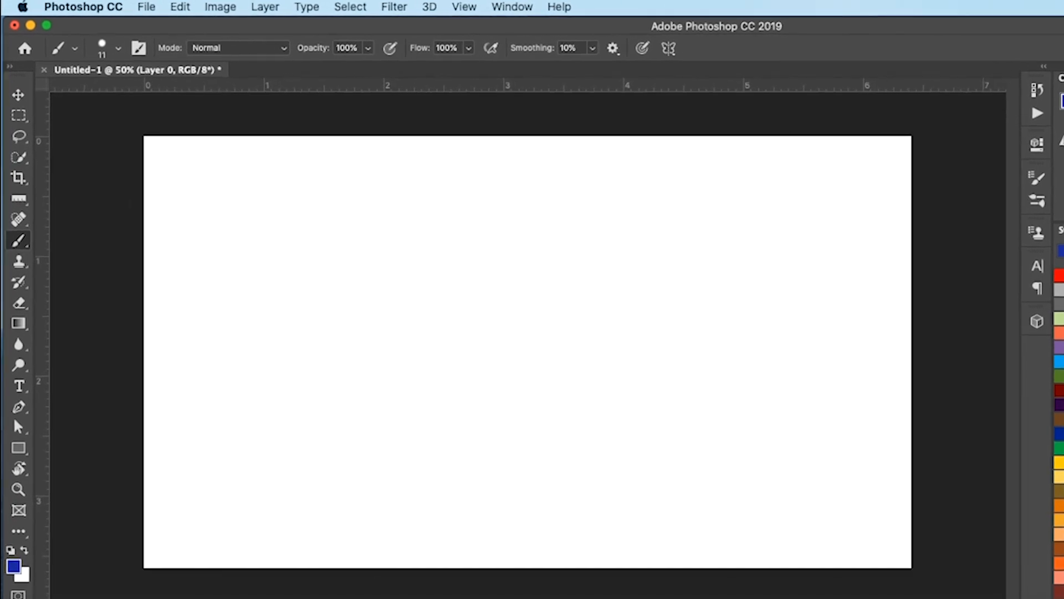
- Add a new blank video layer above Layer 0
click(147, 7)
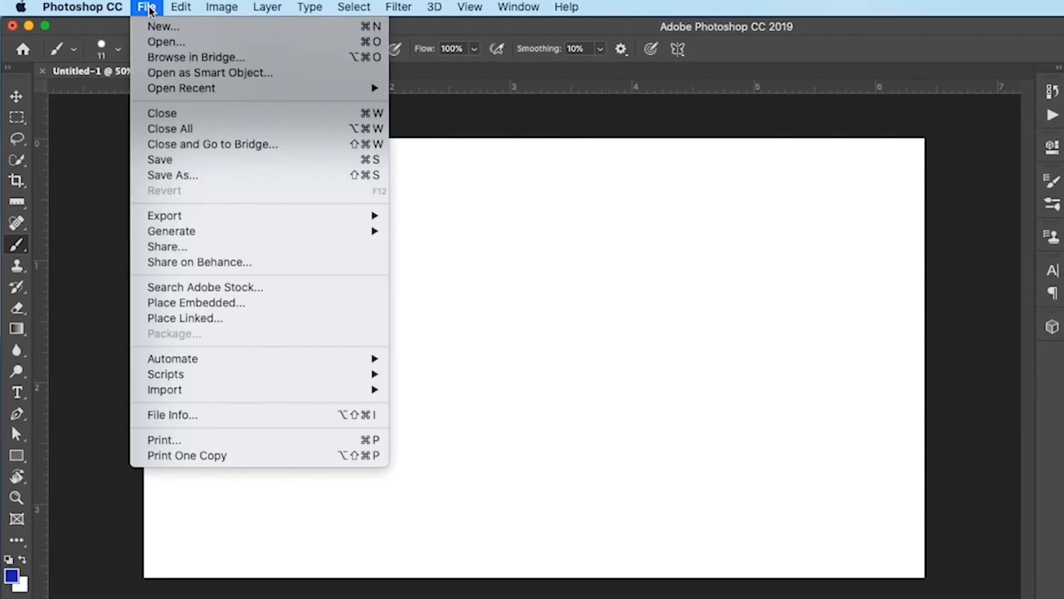
click(222, 6)
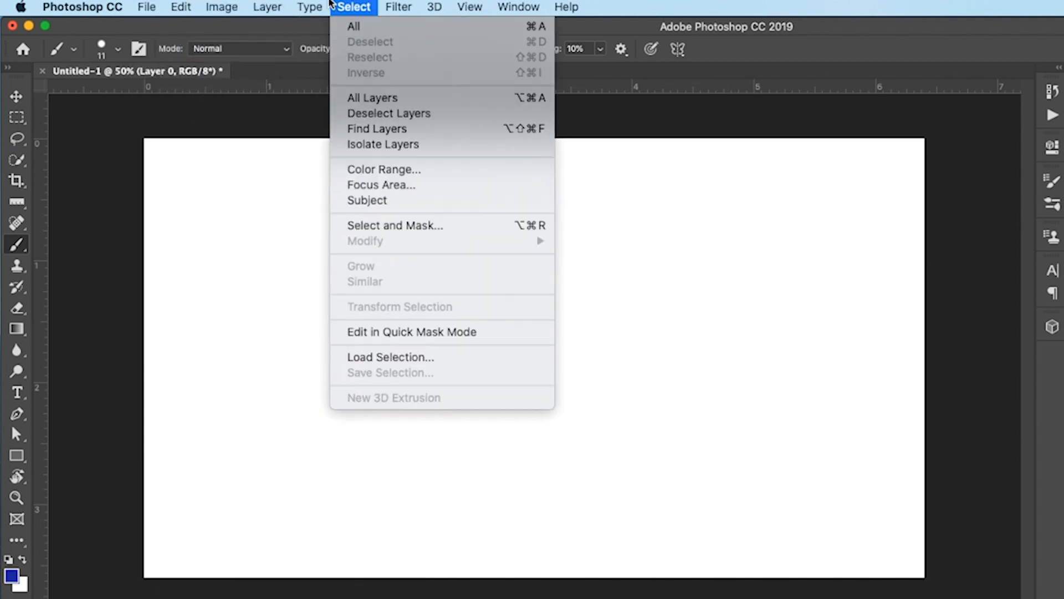
mouse_move(267, 7)
mouse_move(339, 340)
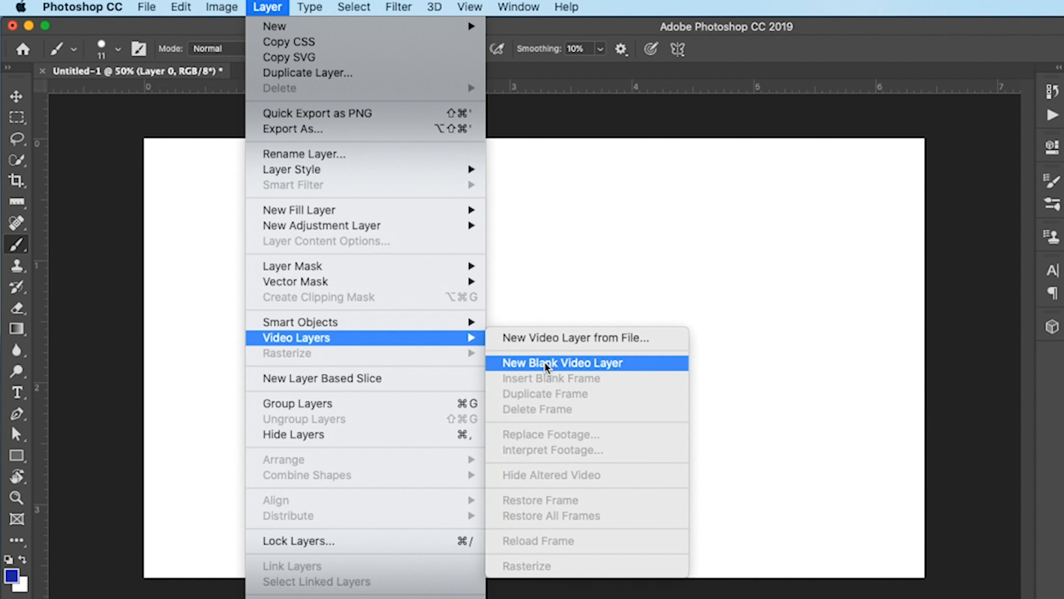
click(546, 363)
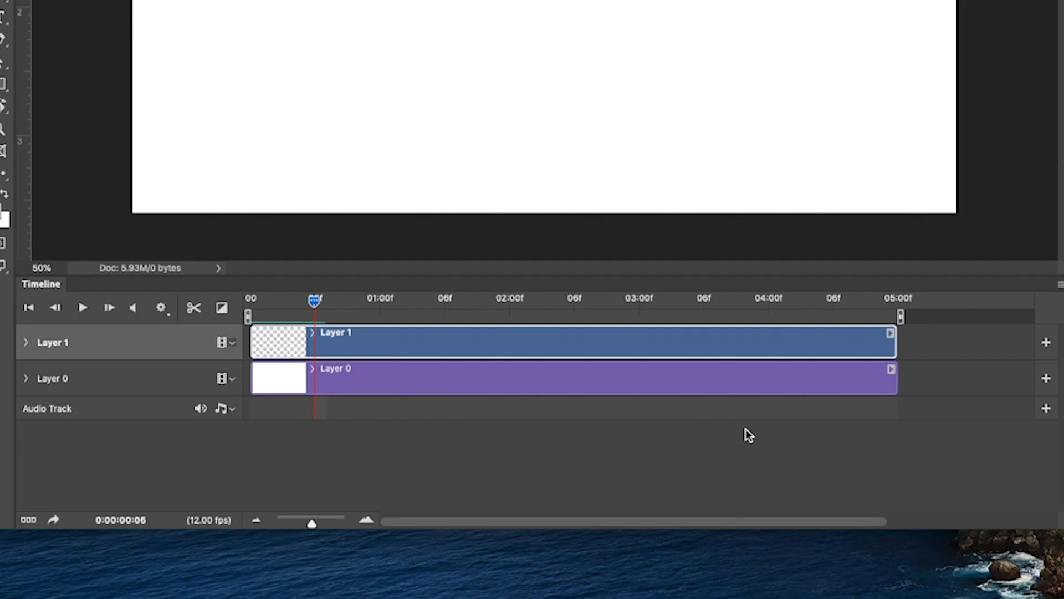
- Step back and forth through the timeline frames, jump to the last frame, and return the playhead to the start
key(Left)
key(Left)
key(Right)
key(Right)
key(Right)
key(Right)
key(Right)
key(Right)
key(Left)
key(Left)
key(Left)
key(Left)
key(Left)
key(Left)
key(Left)
key(Left)
key(Left)
key(Left)
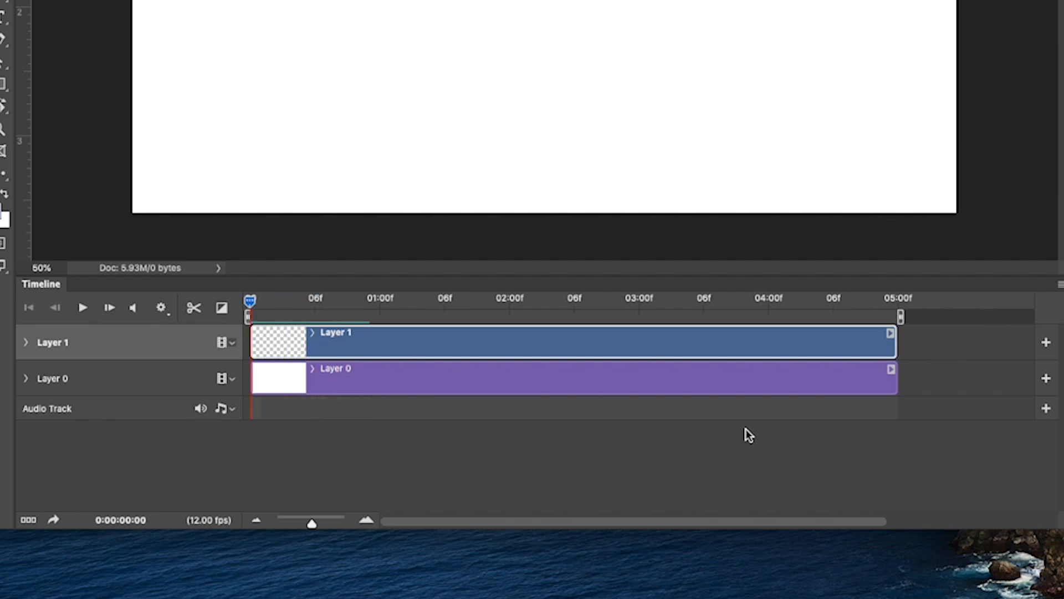
key(End)
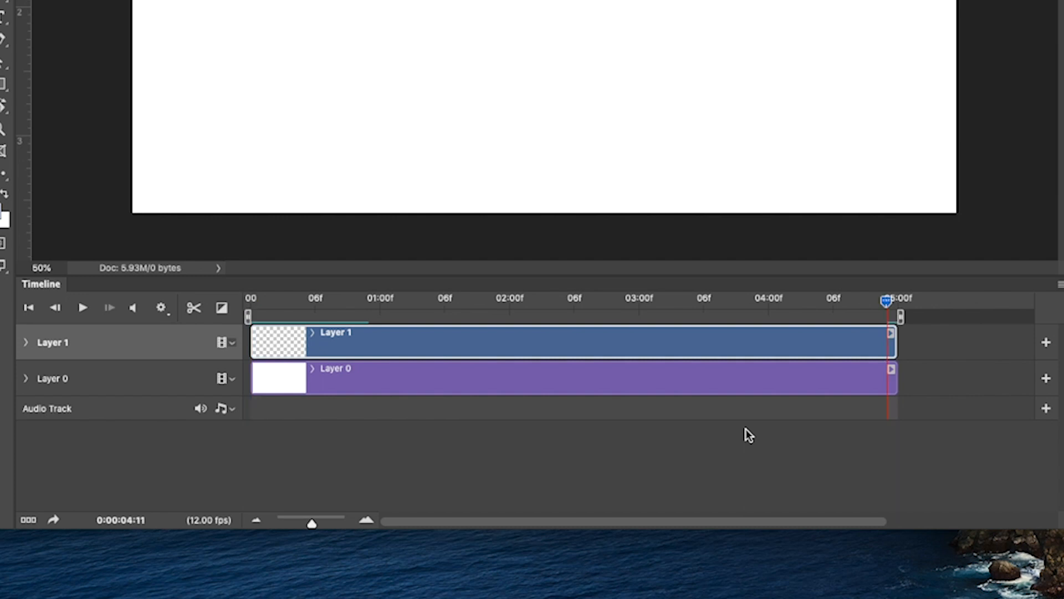
drag(822, 304, 204, 304)
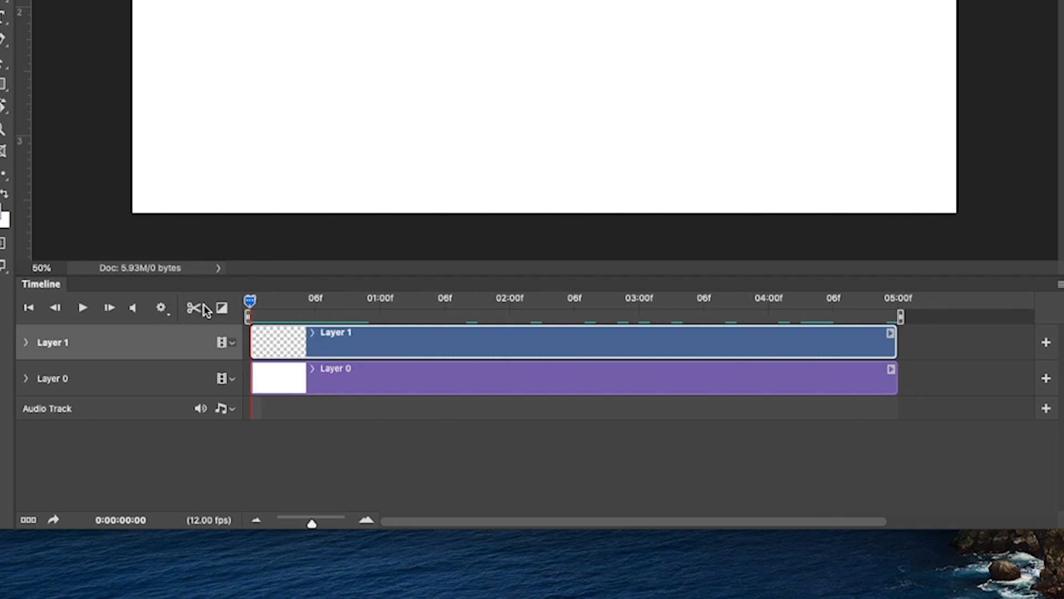
- Brush test scribbles on Layer 0 at the first frame and at about two seconds, and fill the layer with white
click(355, 390)
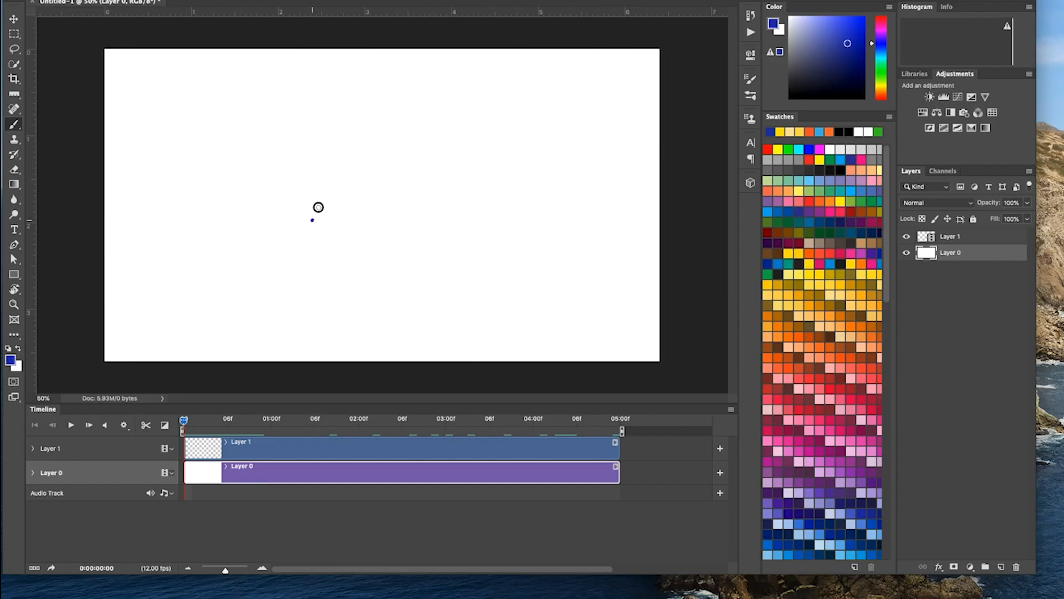
mouse_move(318, 207)
mouse_down()
mouse_move(355, 228)
mouse_move(374, 195)
mouse_move(428, 178)
mouse_move(503, 217)
mouse_up()
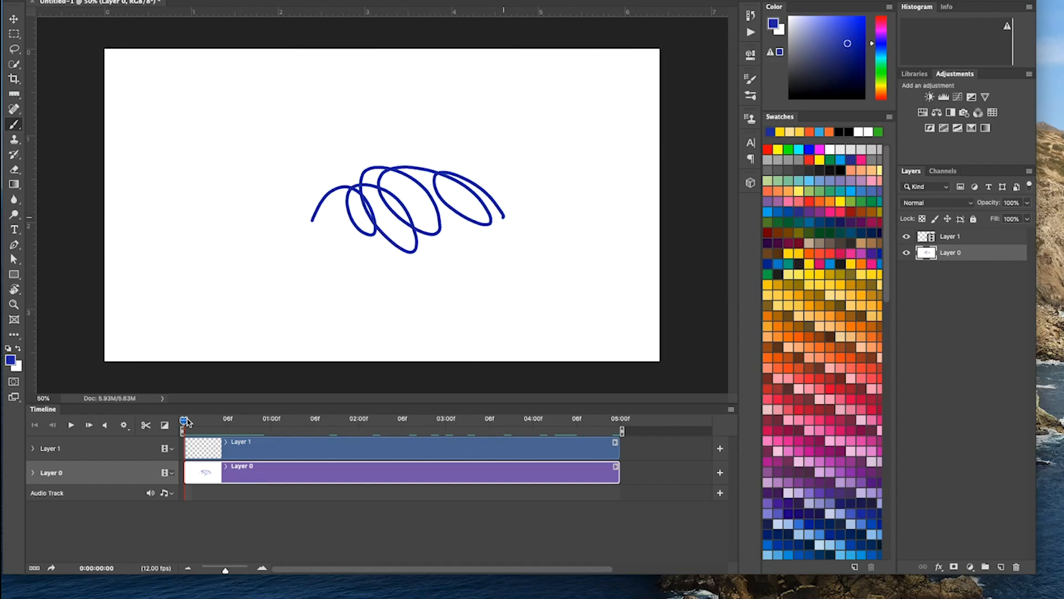
drag(185, 423, 309, 434)
drag(311, 419, 359, 424)
mouse_move(369, 244)
mouse_down()
mouse_move(451, 180)
mouse_move(421, 153)
mouse_move(446, 213)
mouse_up()
drag(363, 423, 182, 428)
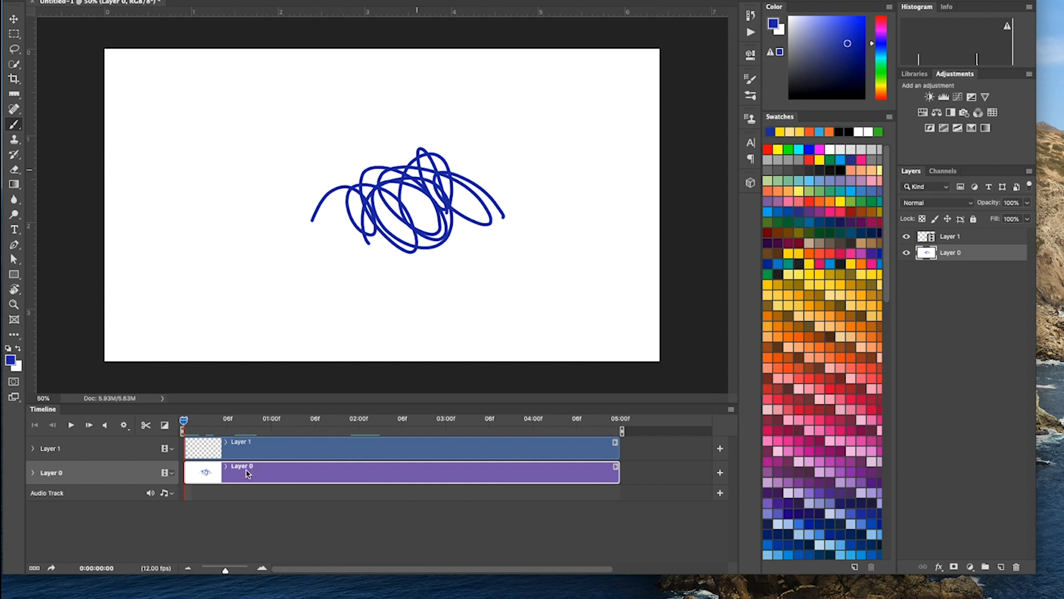
key(alt+BackSpace)
key(super+BackSpace)
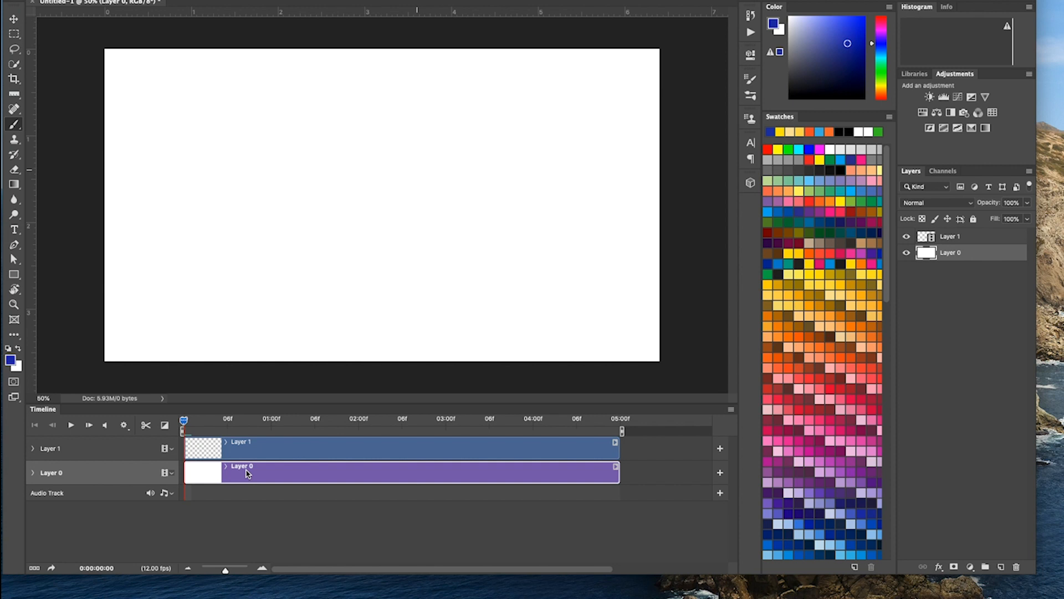
- Brush a small test scribble on Layer 1's first frame and flip between the first and second frames to compare them
click(243, 456)
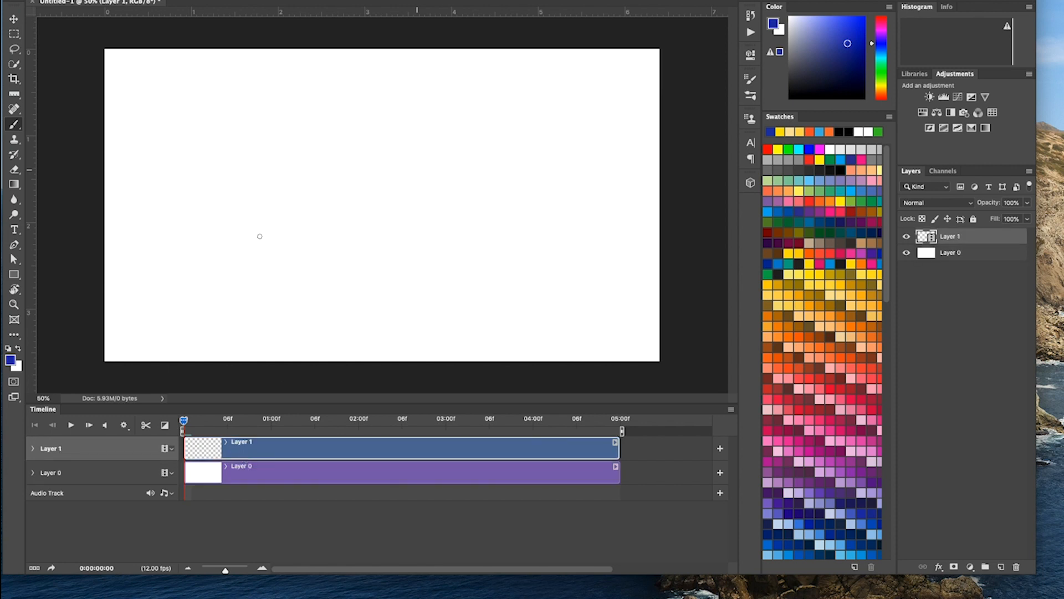
mouse_move(239, 212)
mouse_down()
mouse_move(266, 218)
mouse_move(256, 205)
mouse_up()
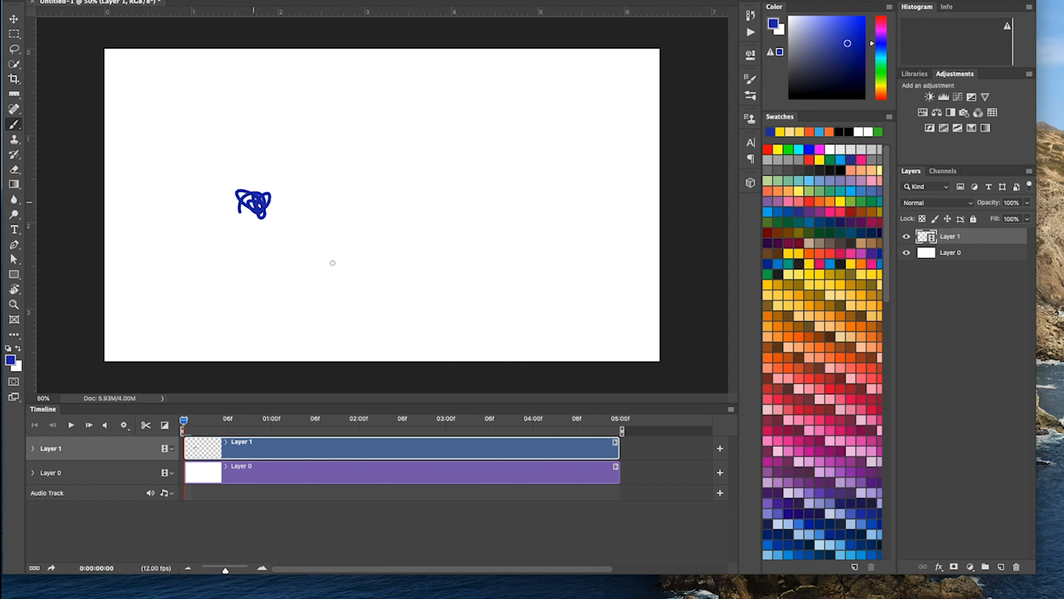
key(Right)
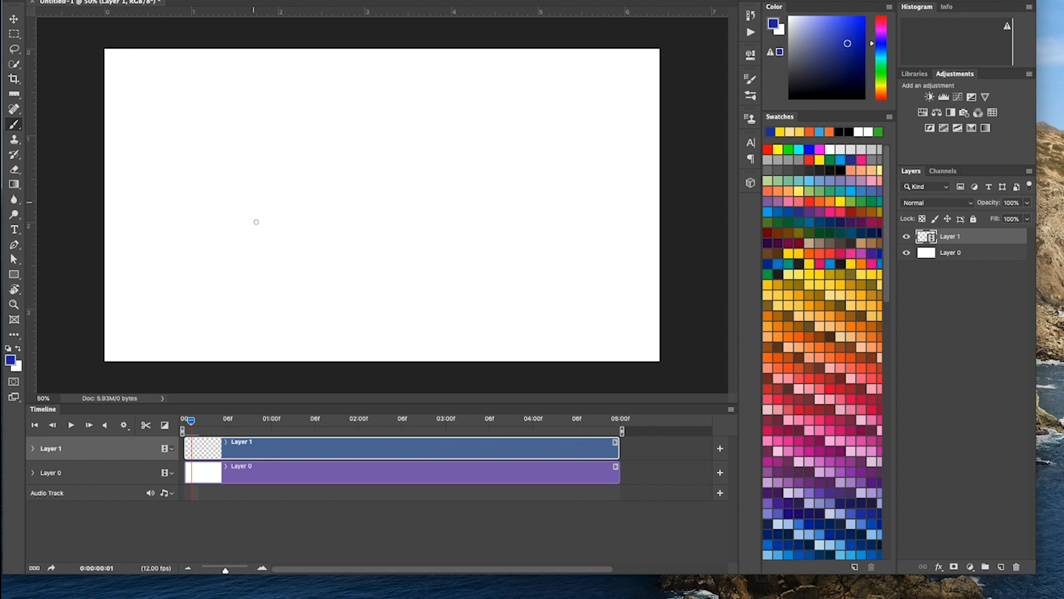
key(Left)
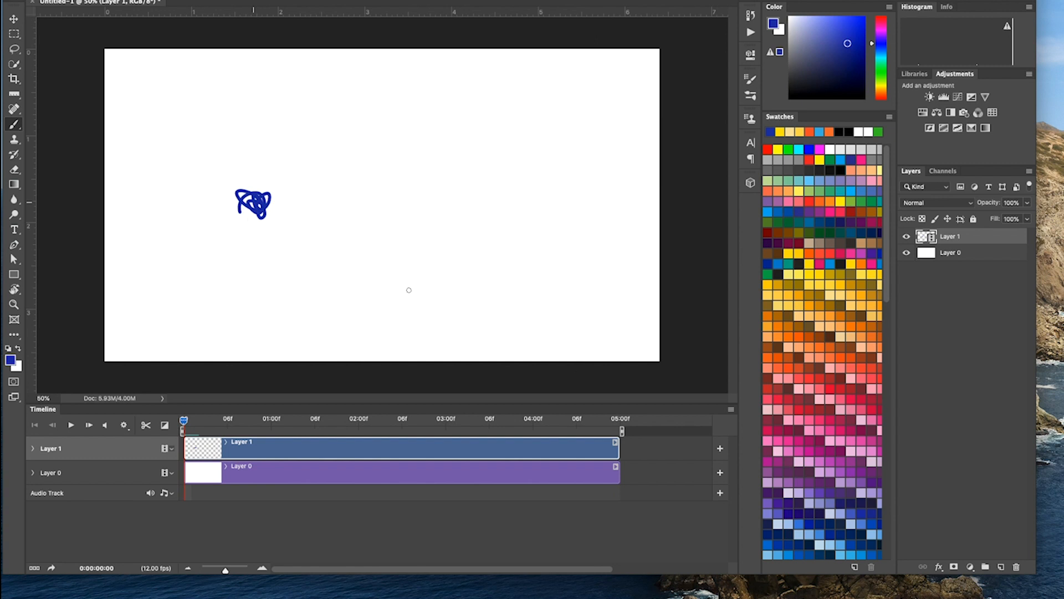
key(Right)
key(Left)
key(Right)
key(Left)
- Replace the scribble on Layer 1's first frame with a single brush dot and advance one frame
key(ctrl+z)
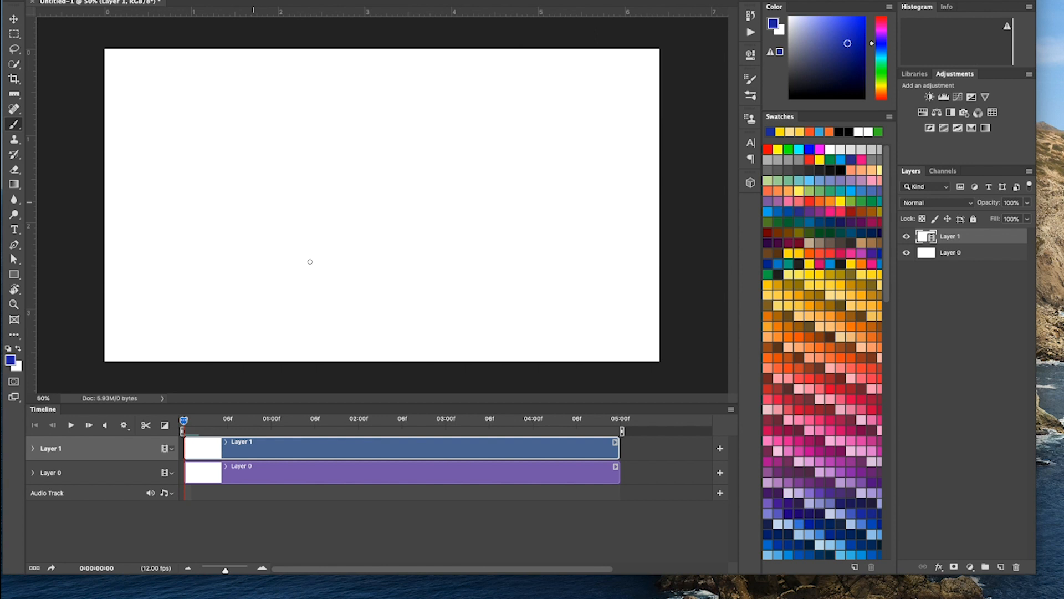
click(272, 211)
key(Right)
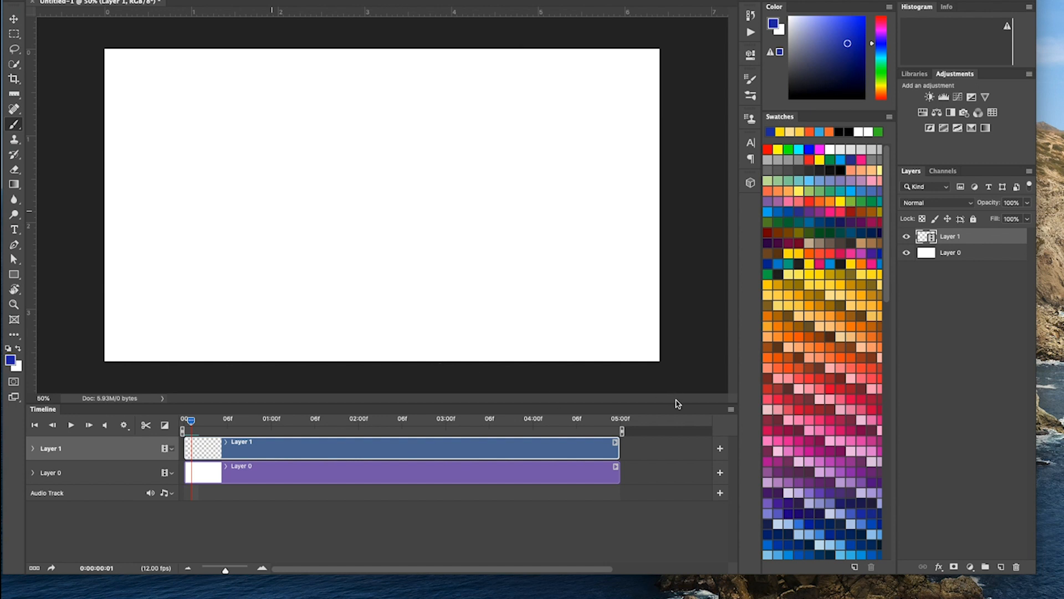
- Enable onion skins for the timeline, showing 1 frame before and 0 frames after the current one
click(731, 412)
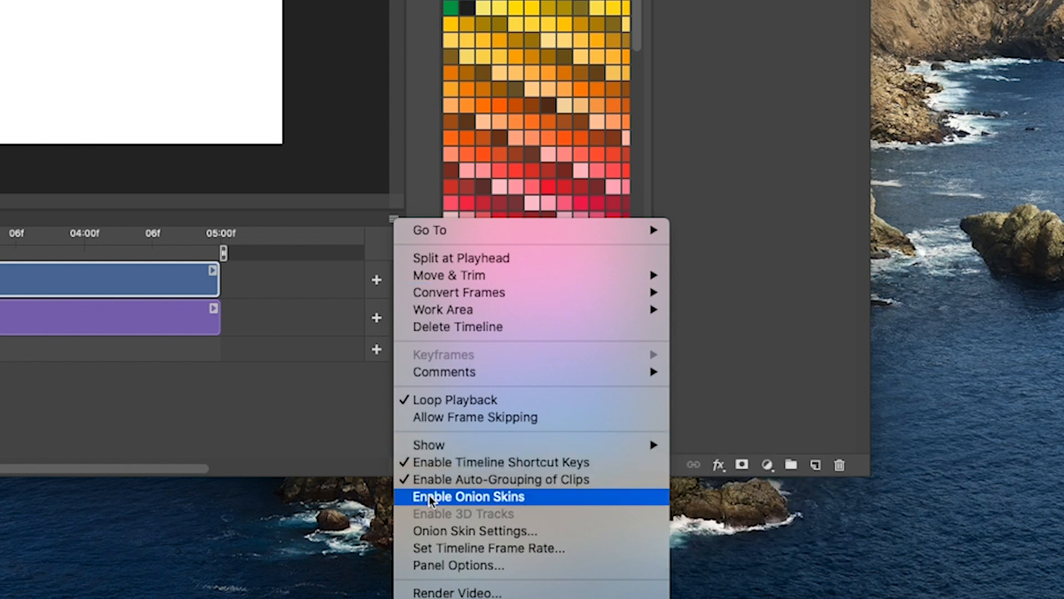
click(489, 532)
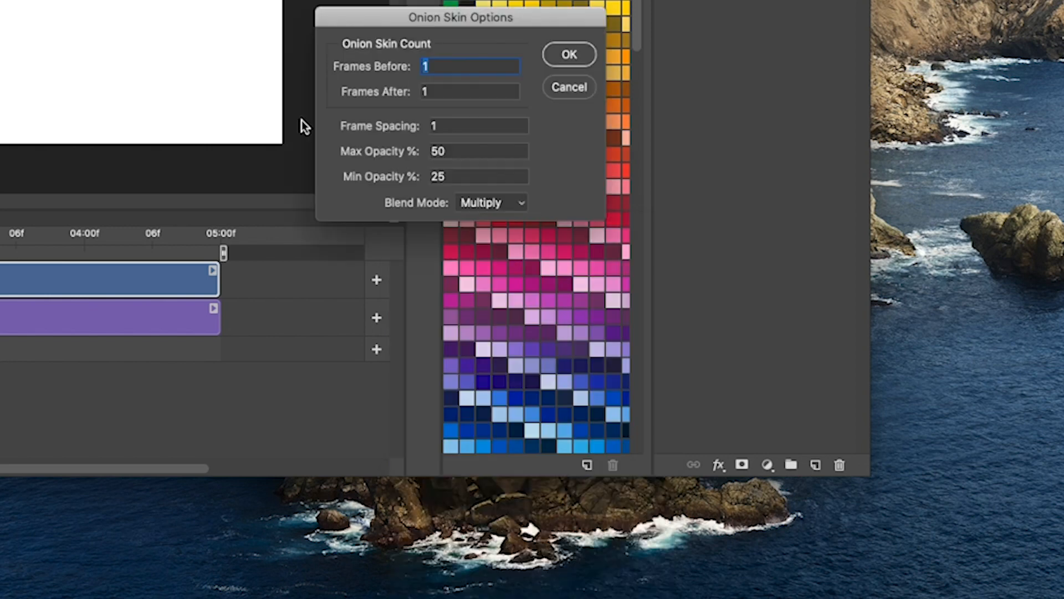
drag(415, 22, 24, 0)
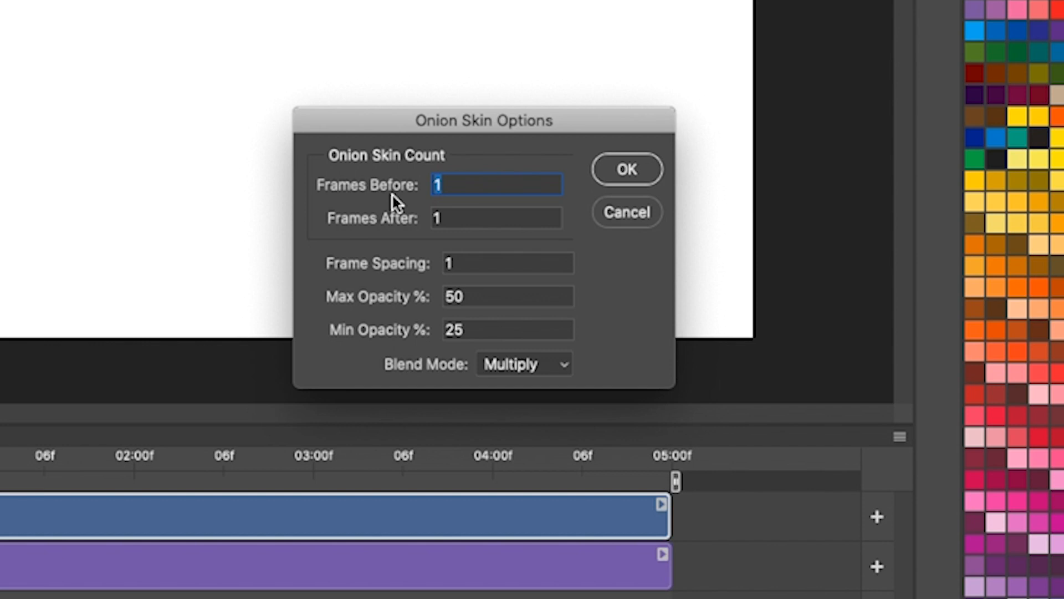
key(Tab)
text(0)
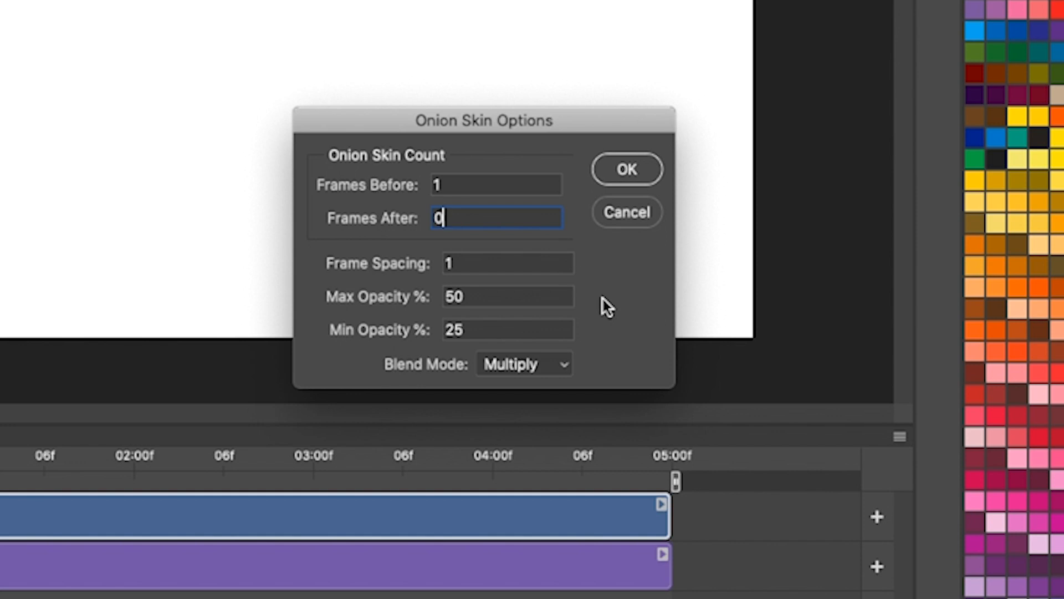
click(637, 176)
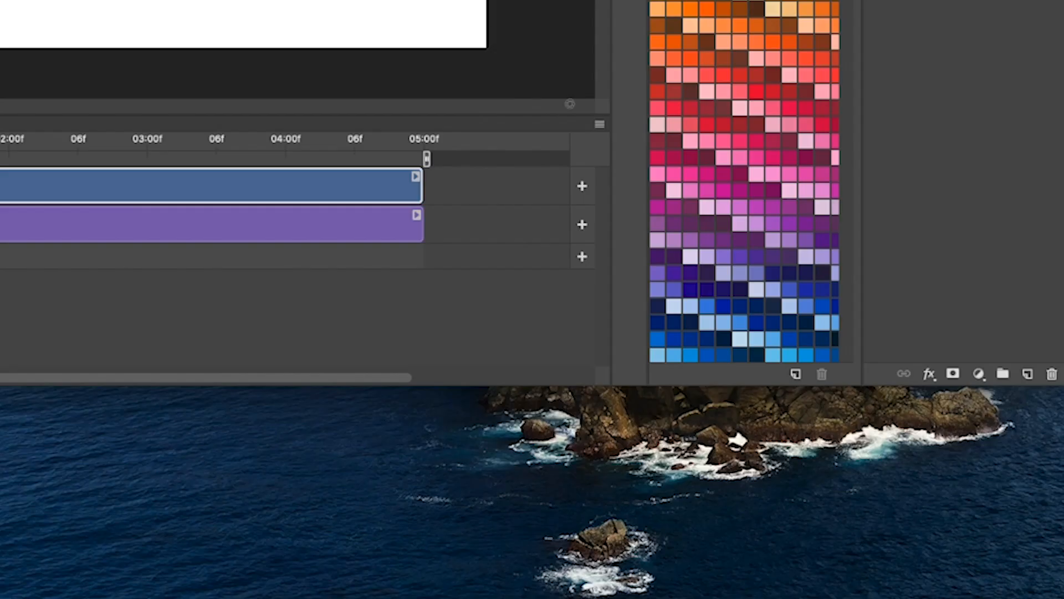
- Recheck the onion skin settings and whether onion skins are switched on for the timeline
click(599, 124)
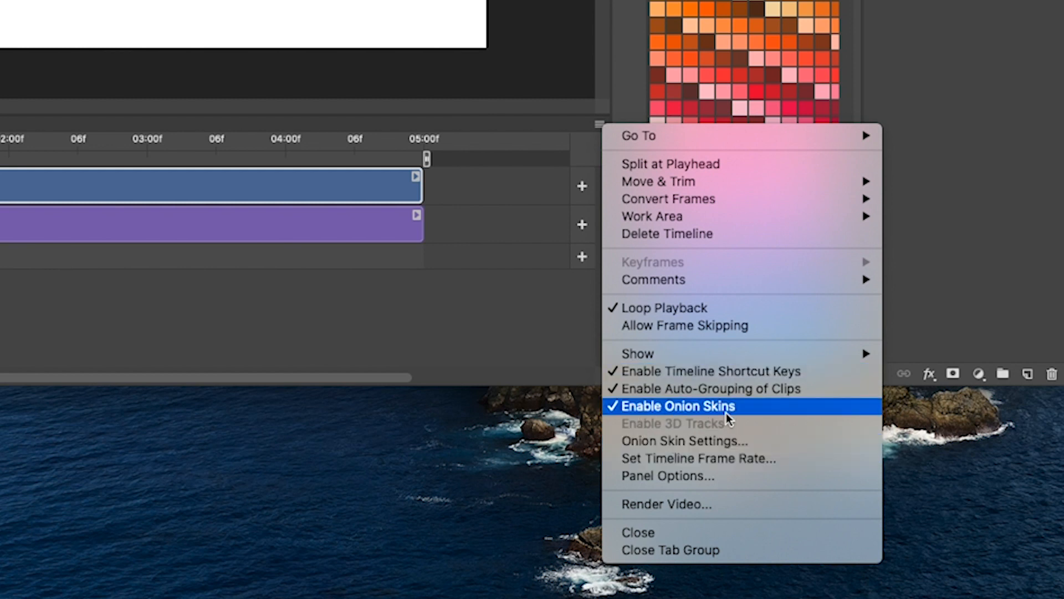
click(708, 442)
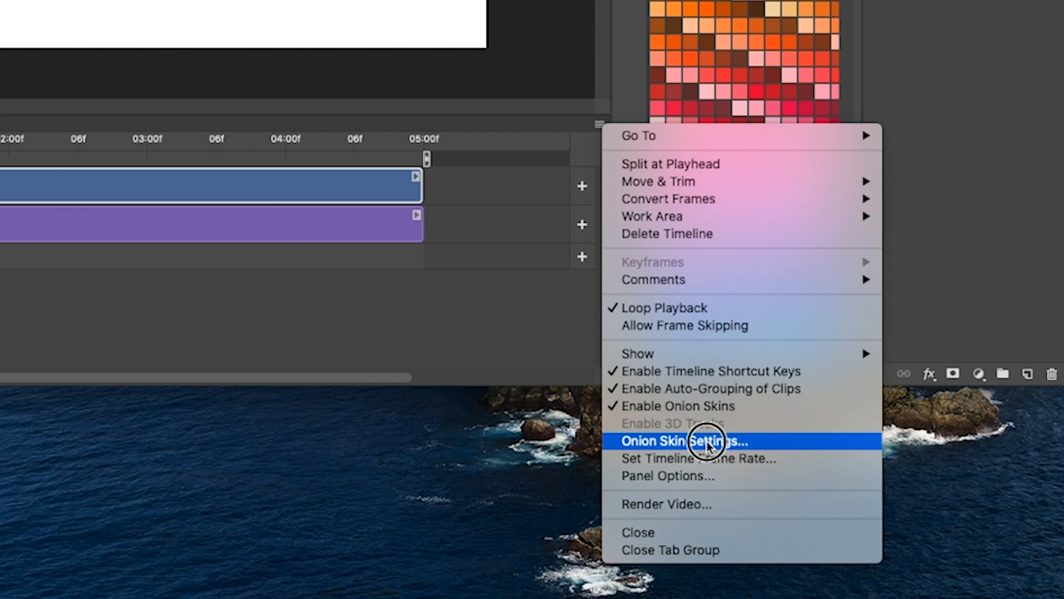
key(Return)
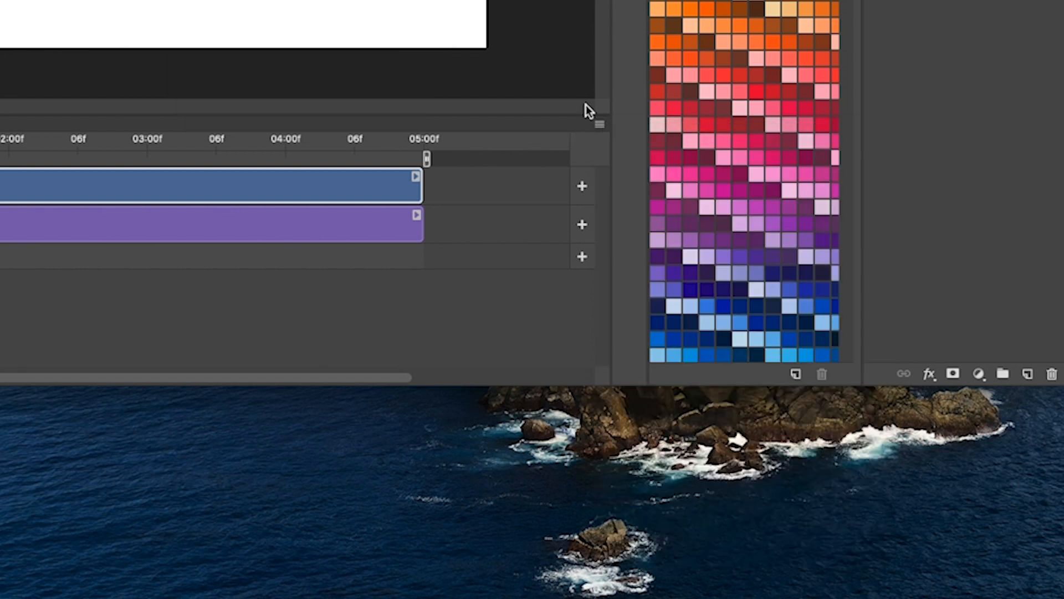
click(599, 124)
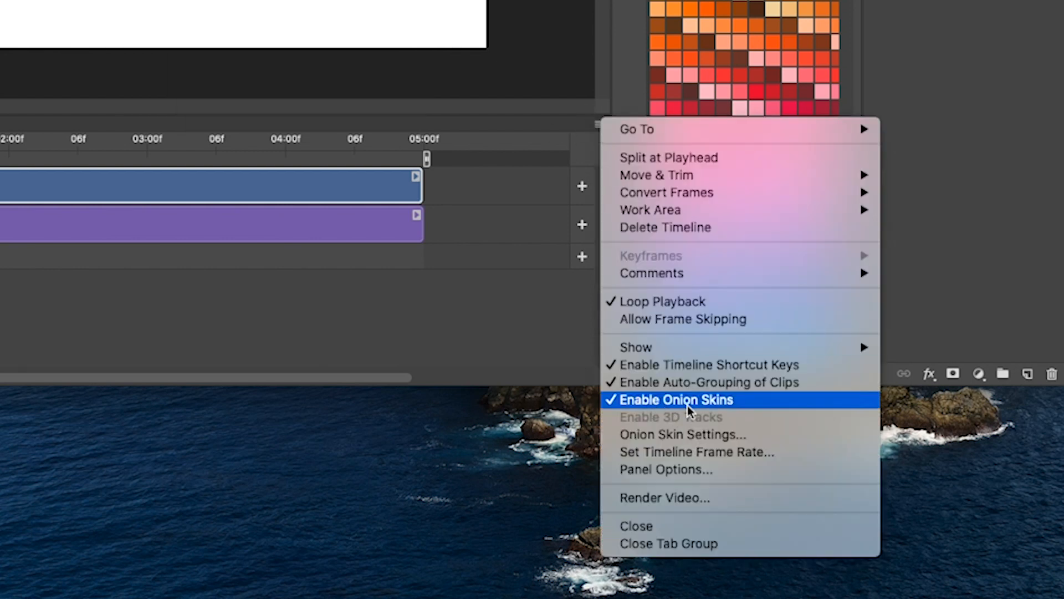
click(462, 327)
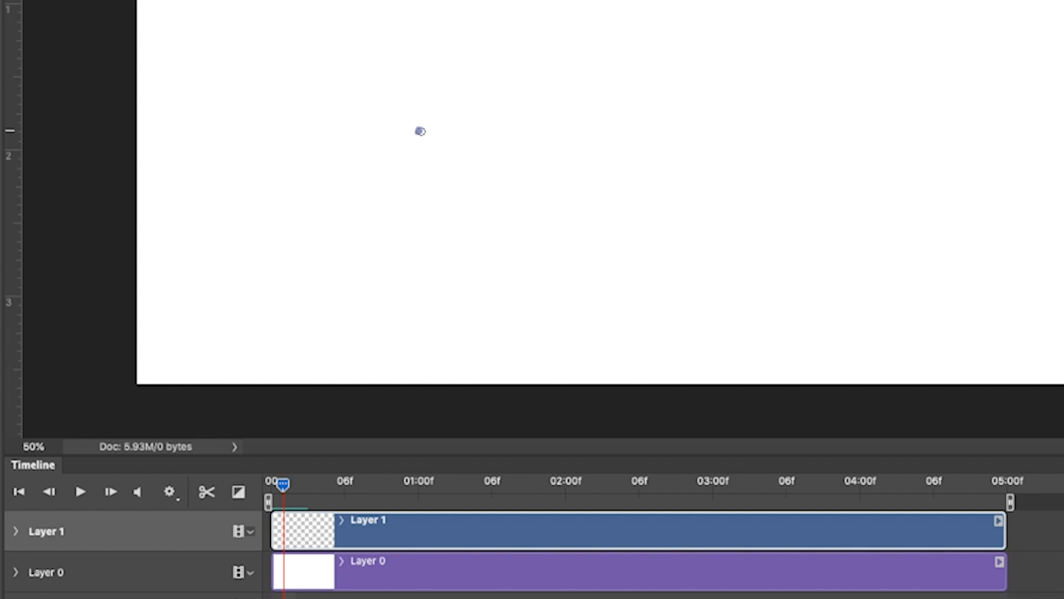
- Brush a short dash on Layer 1's second frame and continue it frame by frame as a longer, curving line guided by the onion skin
drag(417, 131, 447, 128)
key(Right)
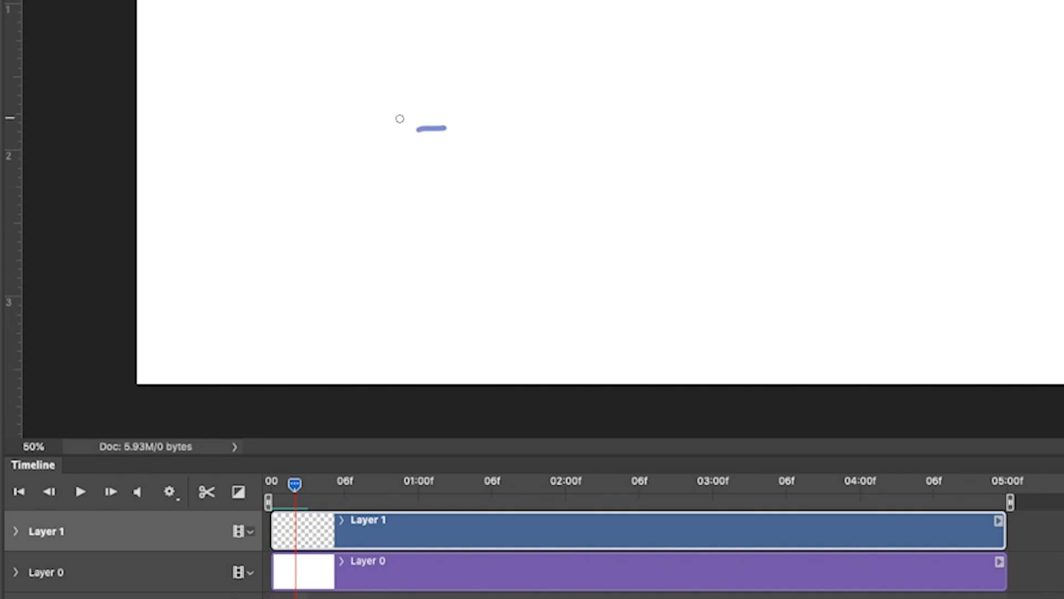
mouse_move(431, 127)
mouse_down()
mouse_move(537, 131)
mouse_move(520, 130)
mouse_move(695, 172)
mouse_move(754, 167)
mouse_move(772, 151)
mouse_move(775, 112)
mouse_move(744, 64)
mouse_up()
key(Right)
key(Right)
key(Right)
key(Right)
key(Right)
key(Right)
key(Right)
drag(757, 75, 671, 50)
key(Right)
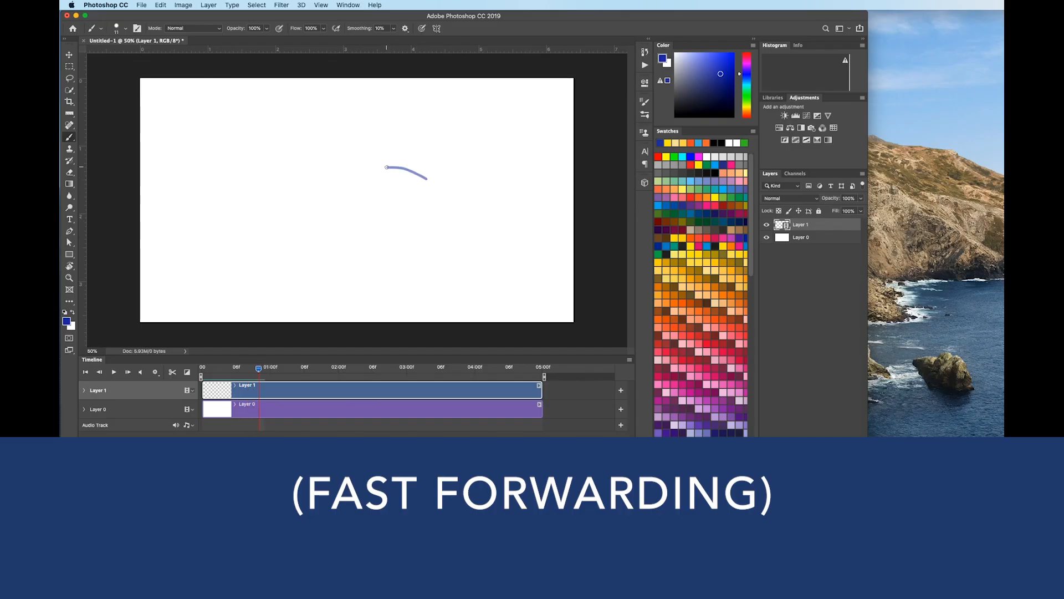
- Continue Layer 1 frame by frame past one second, breaking the line into four separate dashes and ending on four small dots
key(Right)
drag(378, 156, 395, 163)
key(Right)
key(Right)
drag(401, 190, 407, 194)
key(Right)
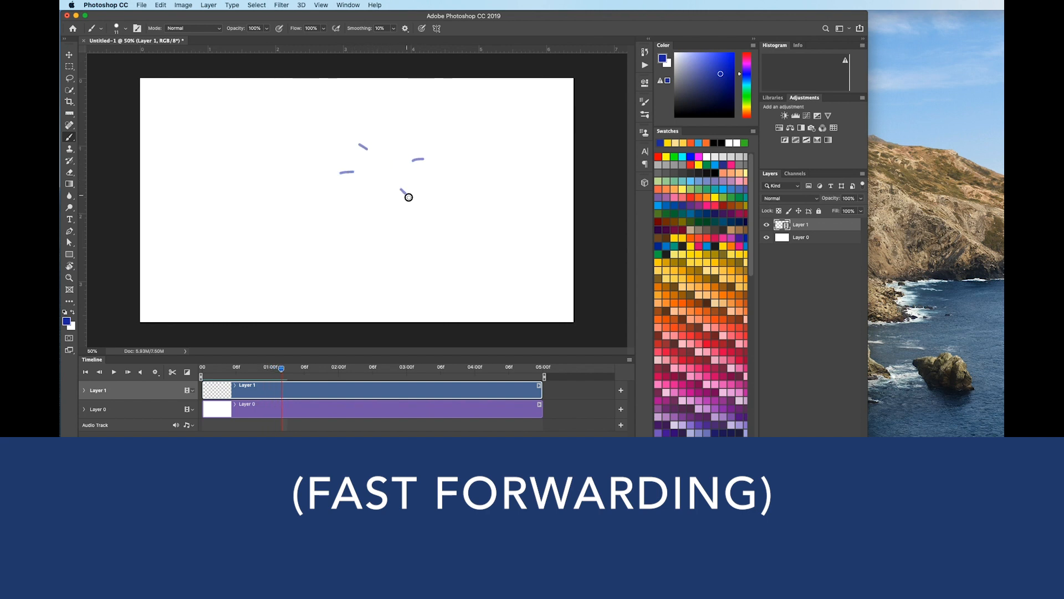
key(Right)
click(410, 197)
- Shorten the work area to end at the last drawn frame and turn off onion skins
drag(546, 380, 290, 382)
click(629, 359)
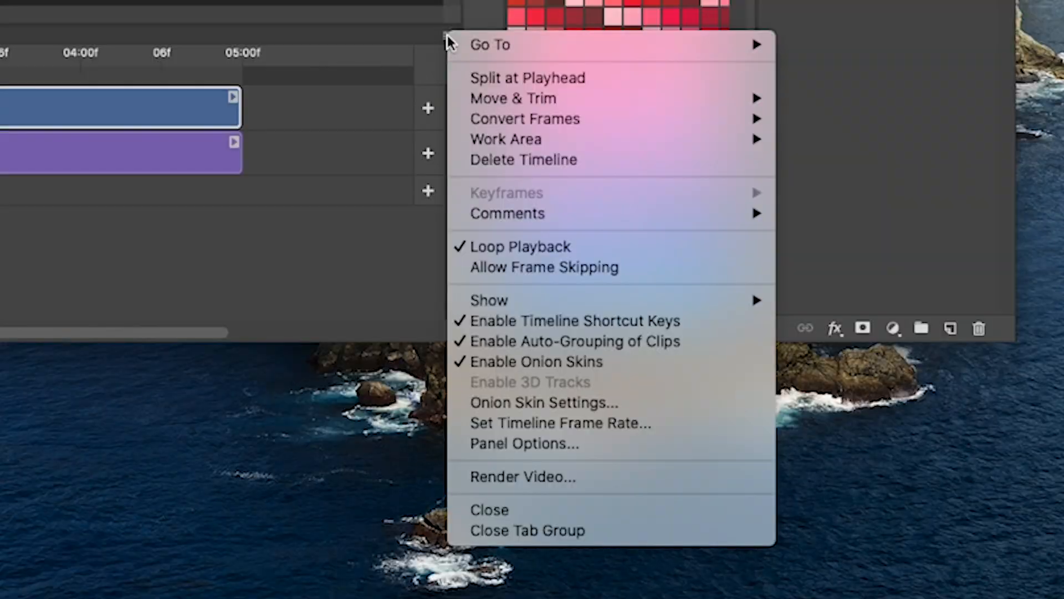
click(551, 366)
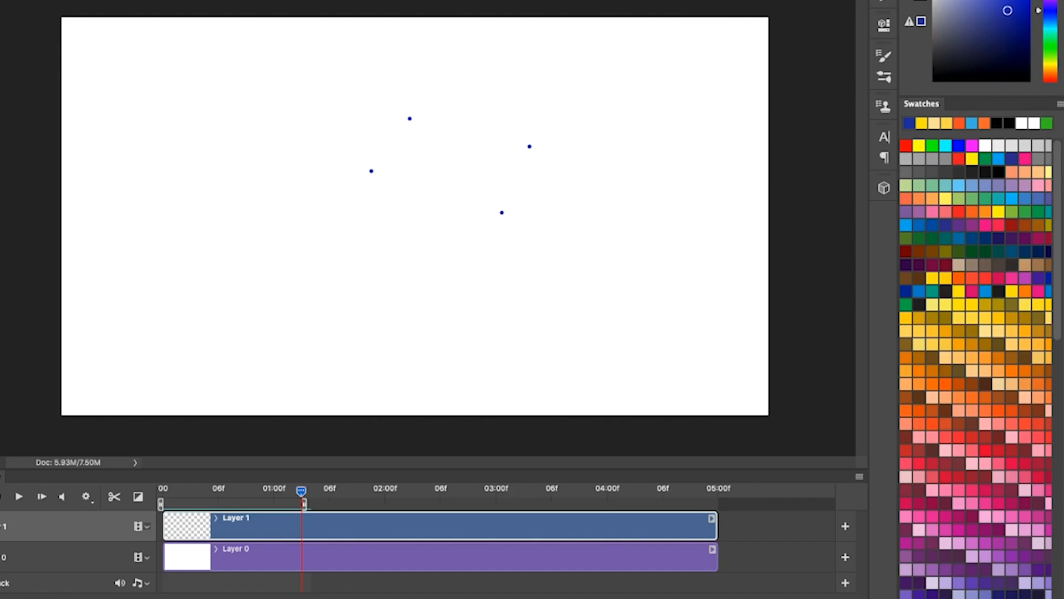
click(859, 476)
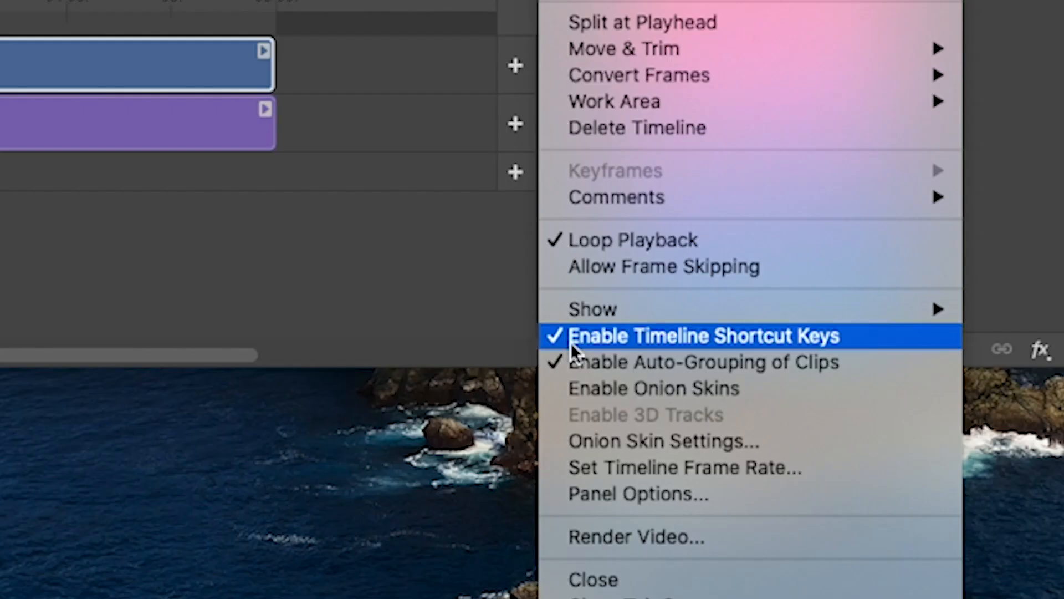
click(154, 237)
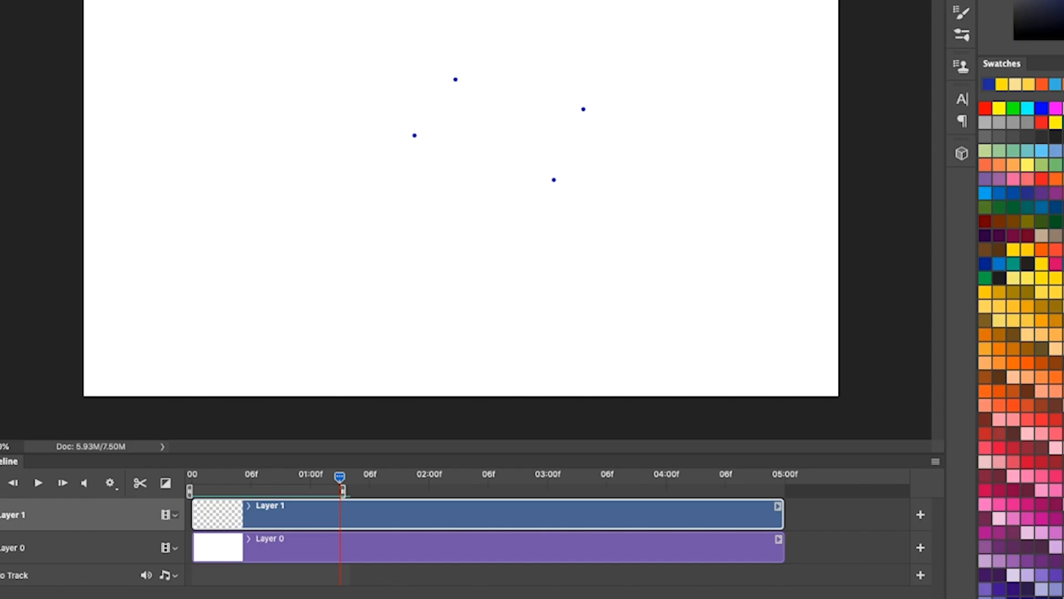
- Play the drawn animation as a looping preview, stop it, and return the playhead to the first frame
key(space)
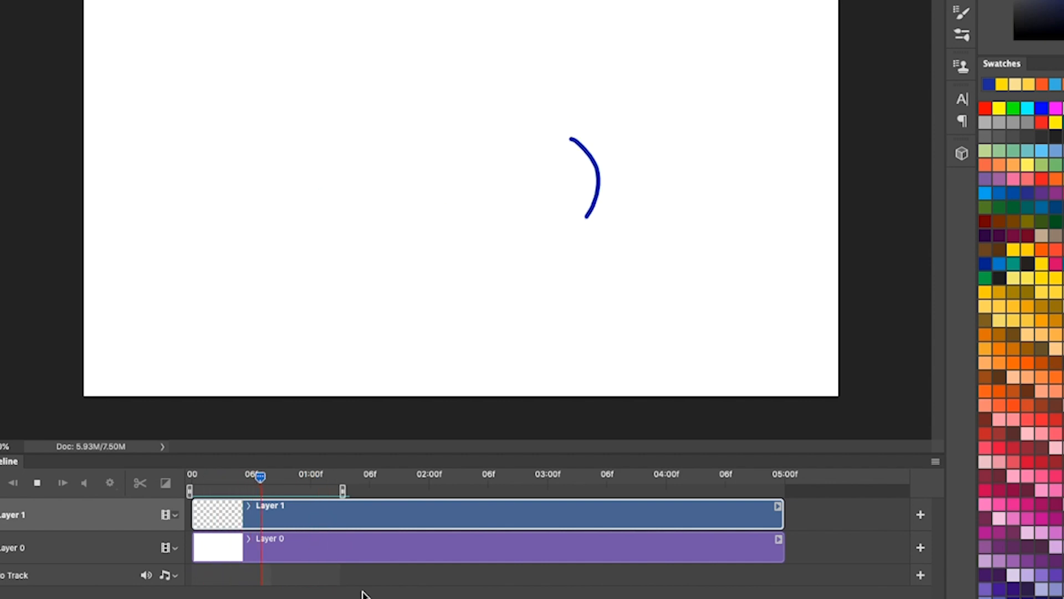
key(space)
mouse_move(249, 477)
mouse_down()
mouse_move(194, 484)
mouse_move(310, 490)
mouse_move(189, 487)
mouse_up()
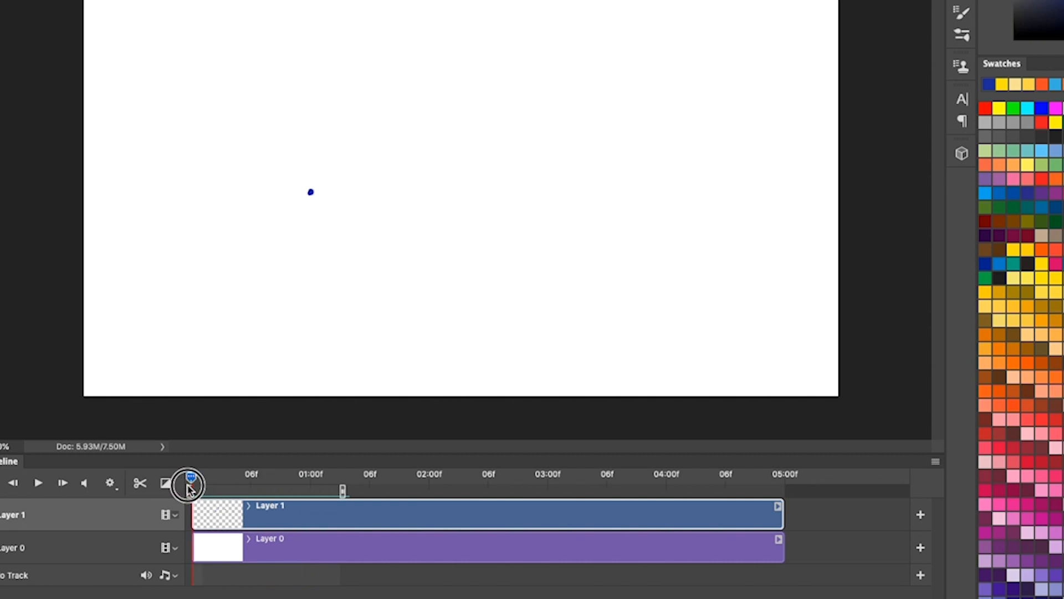